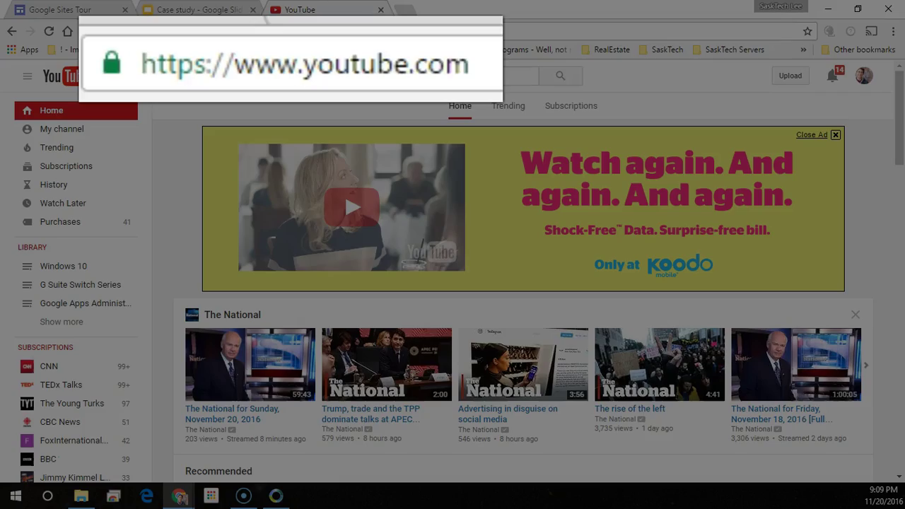
Step: Go to YouTube's video upload page, keeping the upload privacy set to Private
click(347, 245)
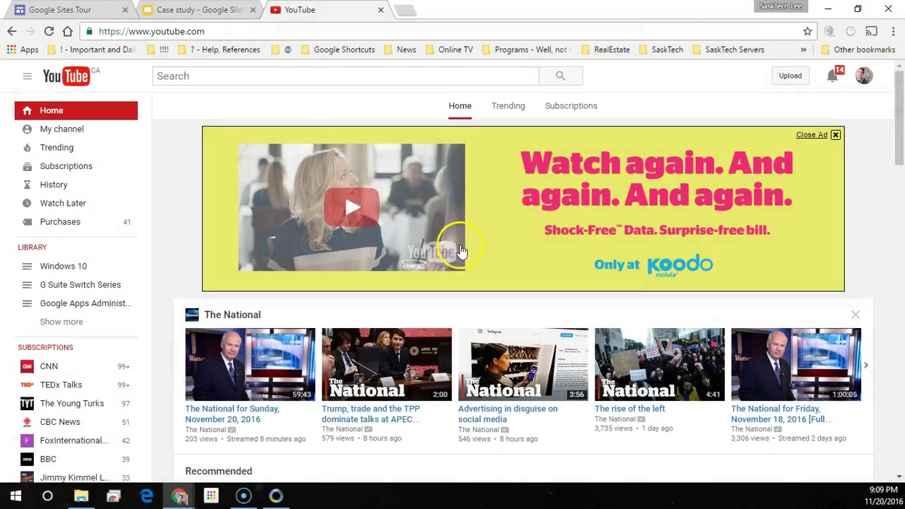
click(783, 81)
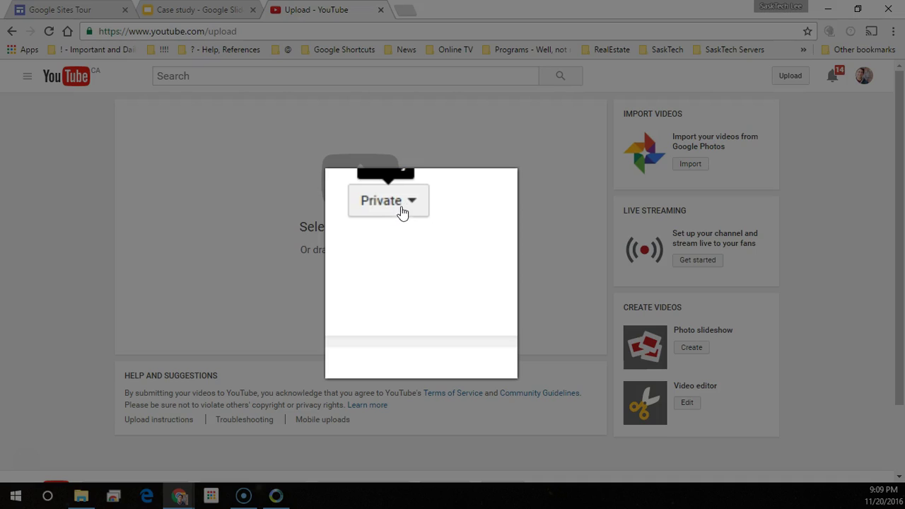
click(410, 204)
click(410, 206)
click(411, 205)
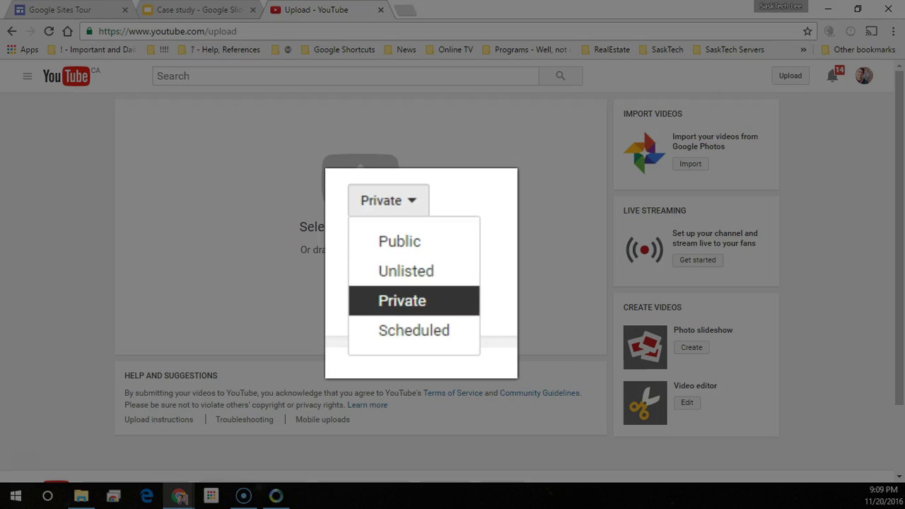
click(396, 300)
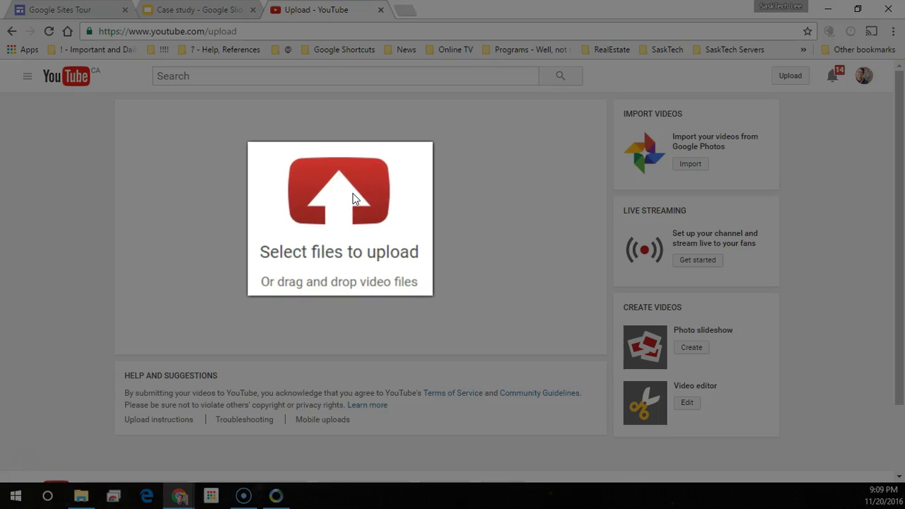
Step: Upload New Sites - Themes Preview.mp4 from the Desktop to YouTube as a Private video
click(355, 198)
click(230, 115)
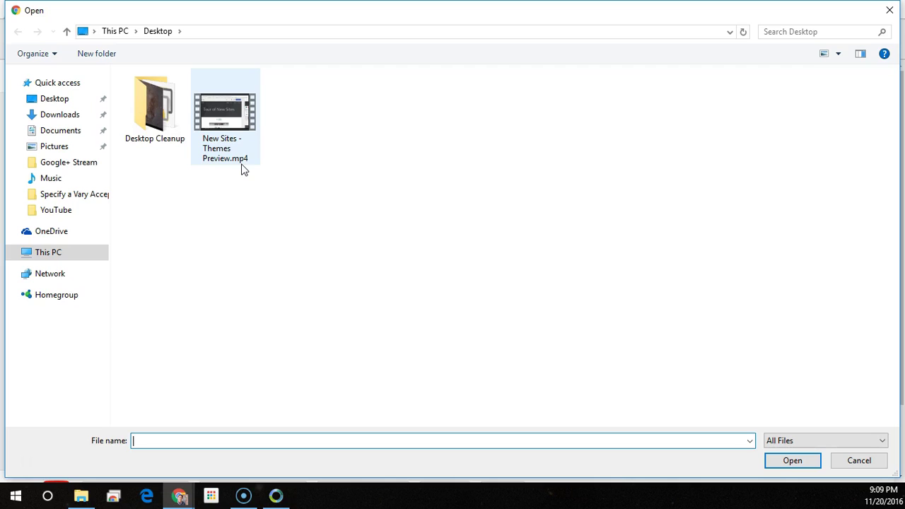
click(228, 124)
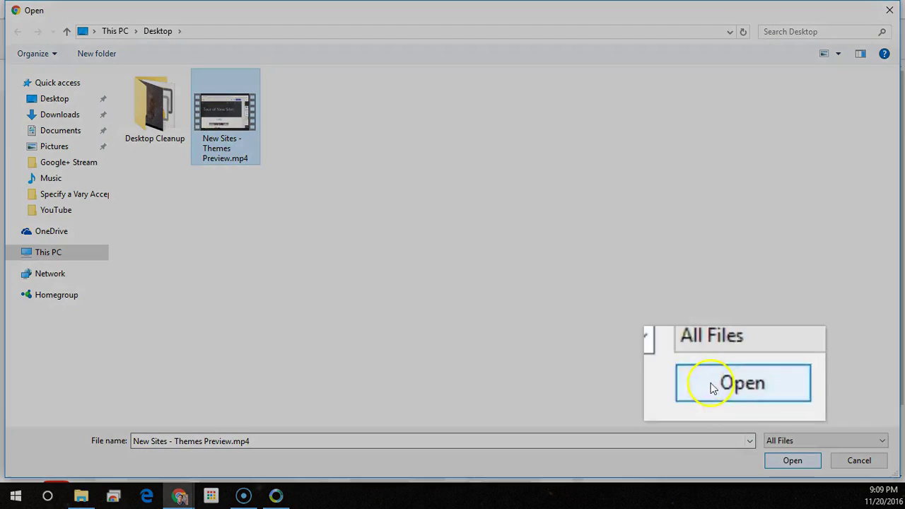
click(779, 461)
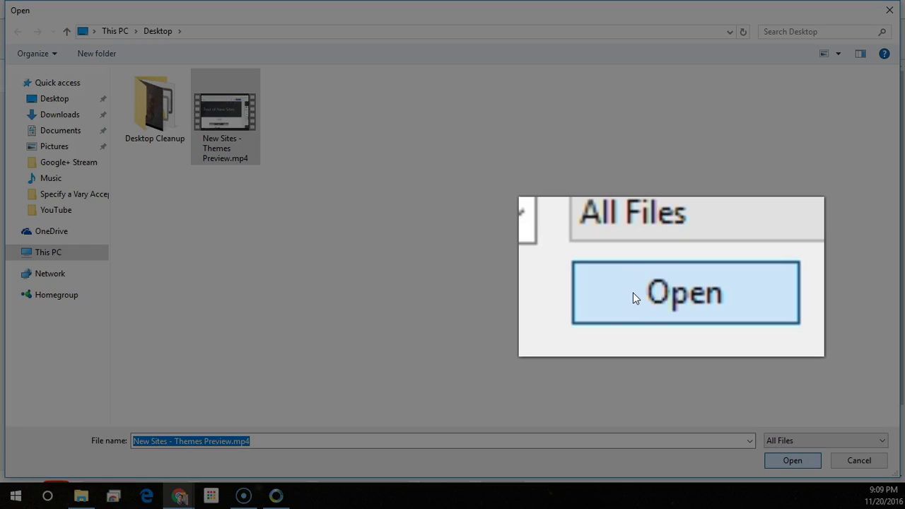
click(780, 462)
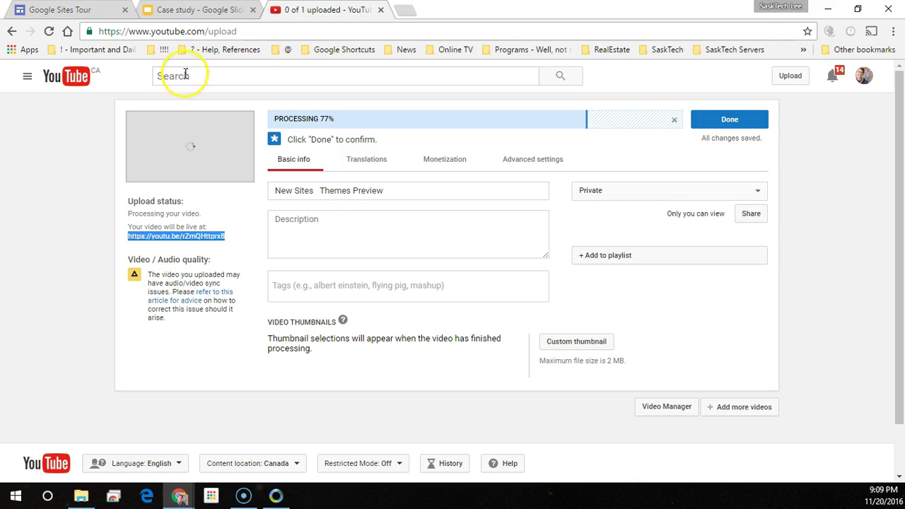
Step: Back in the Google Sites Tour editor, start a YouTube embed from the Insert panel
click(92, 10)
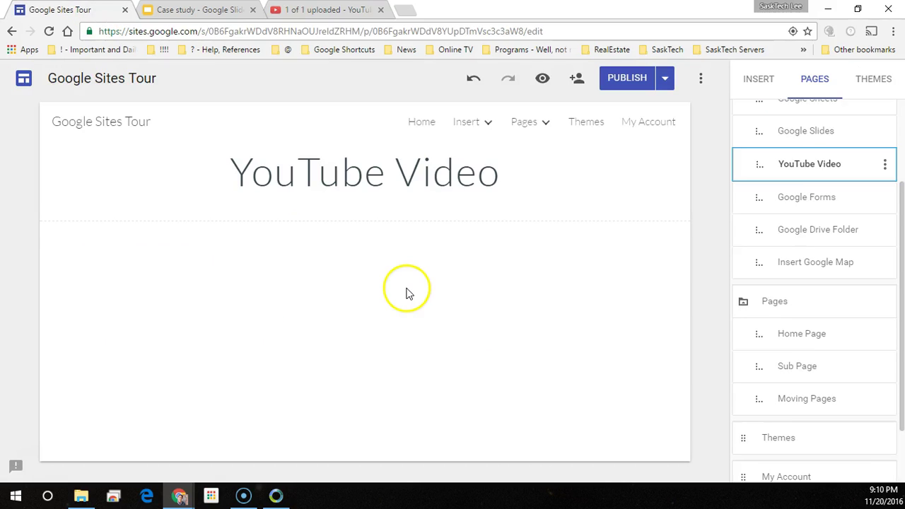
click(757, 84)
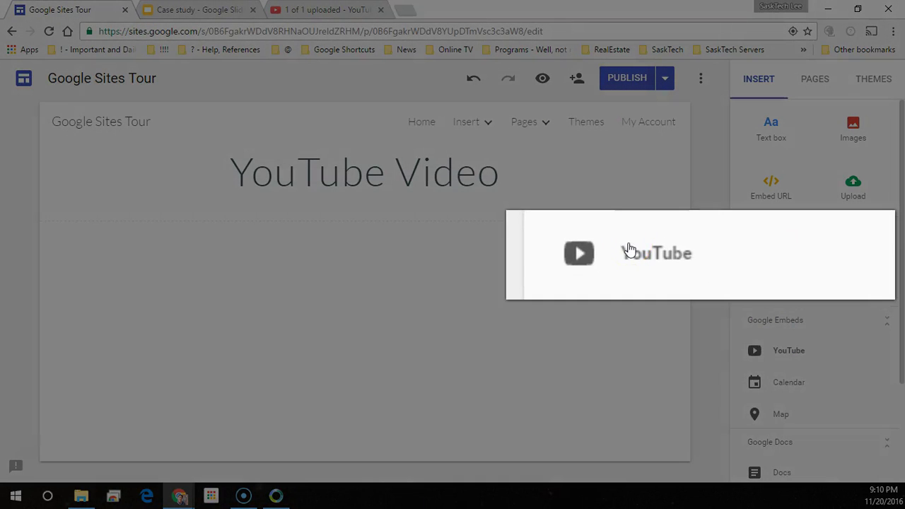
click(778, 351)
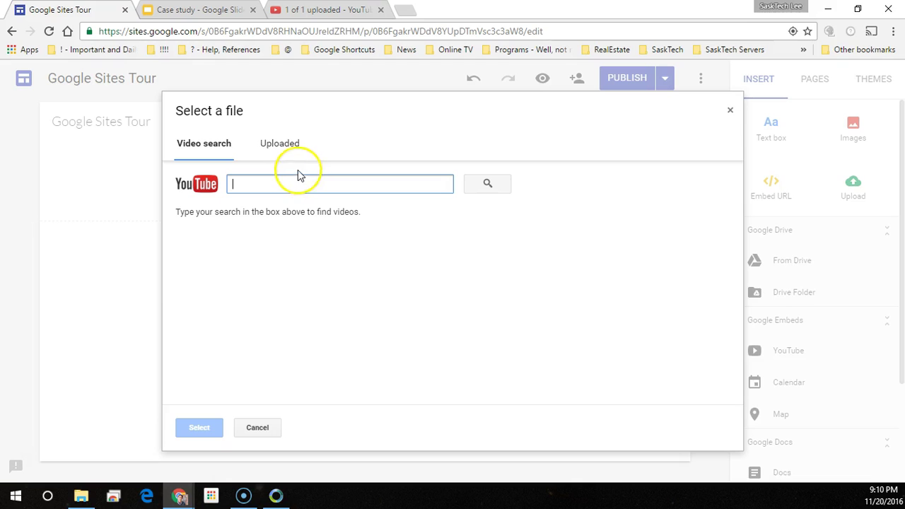
Step: Embed the uploaded 'New Sites Themes Preview' video on the YouTube Video page
click(278, 149)
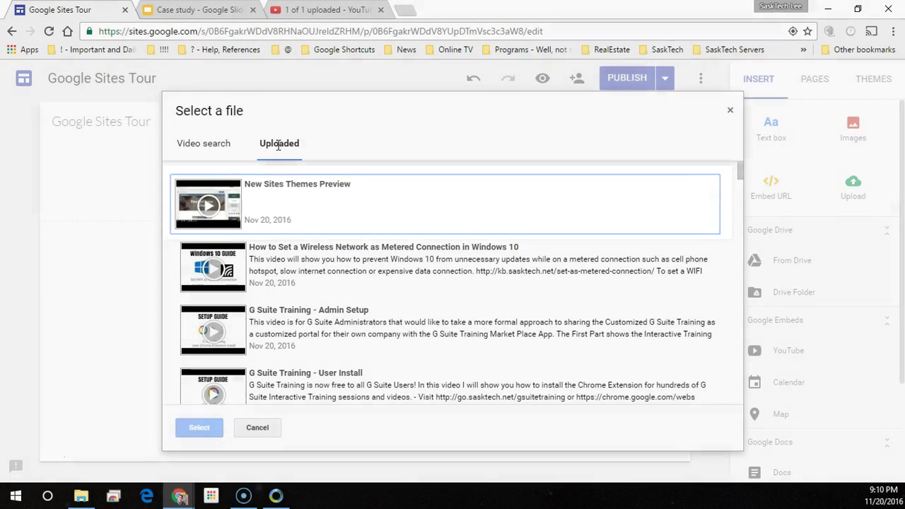
click(293, 208)
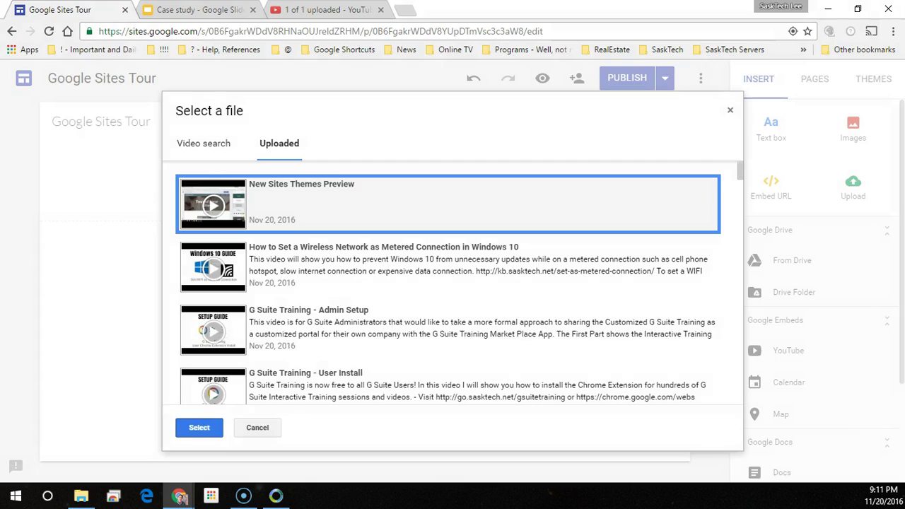
click(199, 428)
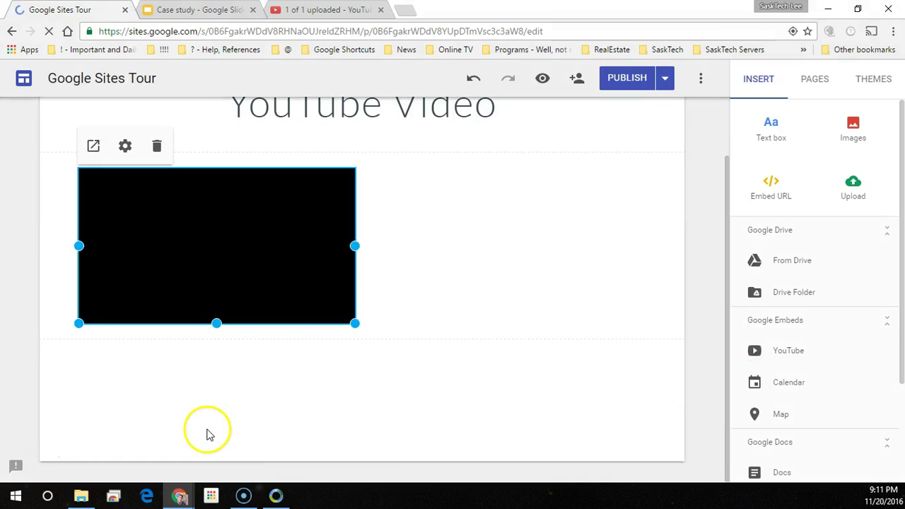
Step: Centre the 'New Sites Themes Preview' embed under the heading and stretch it across most of the page
drag(220, 265, 374, 262)
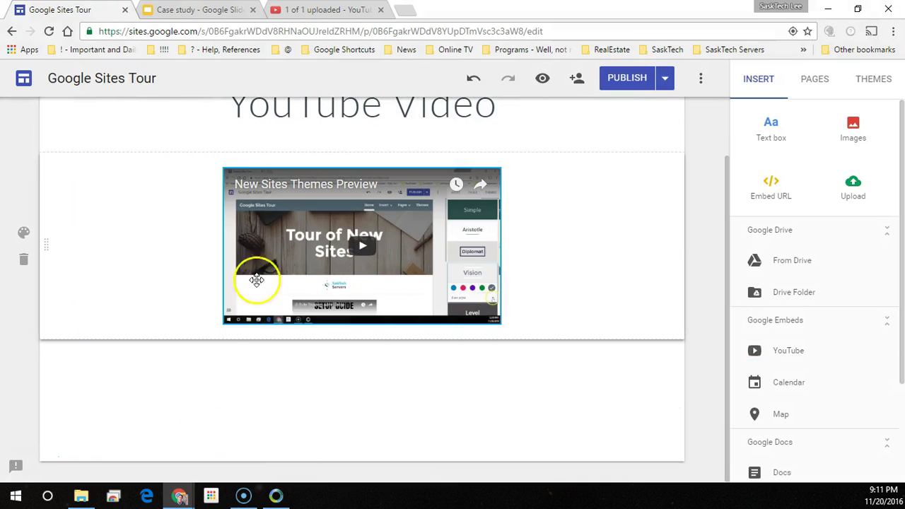
drag(227, 320, 87, 406)
drag(500, 414, 614, 407)
drag(500, 315, 422, 301)
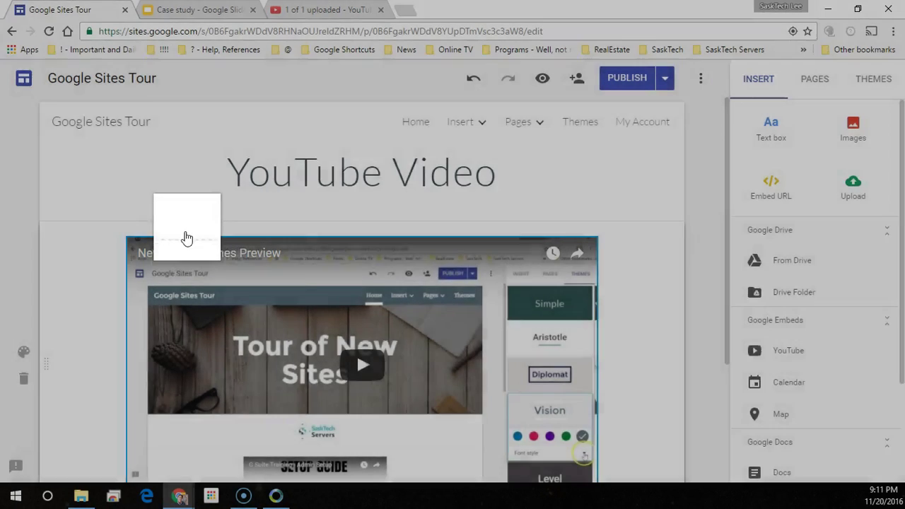
Step: Set the embed's controls to slide out of view, keep a Red progress bar, and allow fullscreen
click(174, 215)
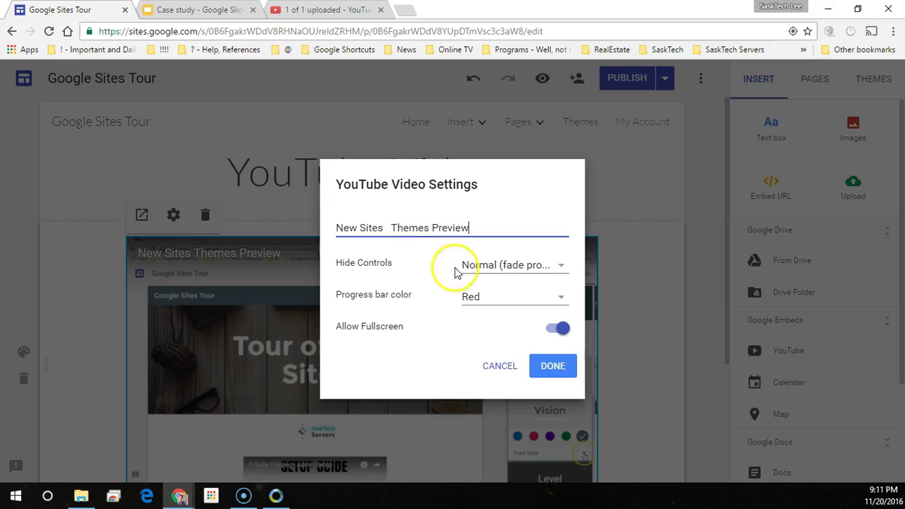
click(561, 265)
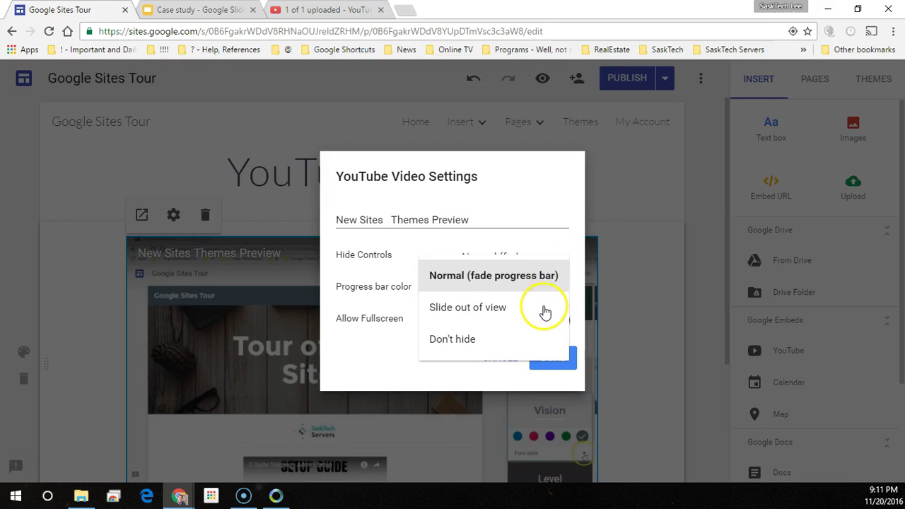
click(520, 311)
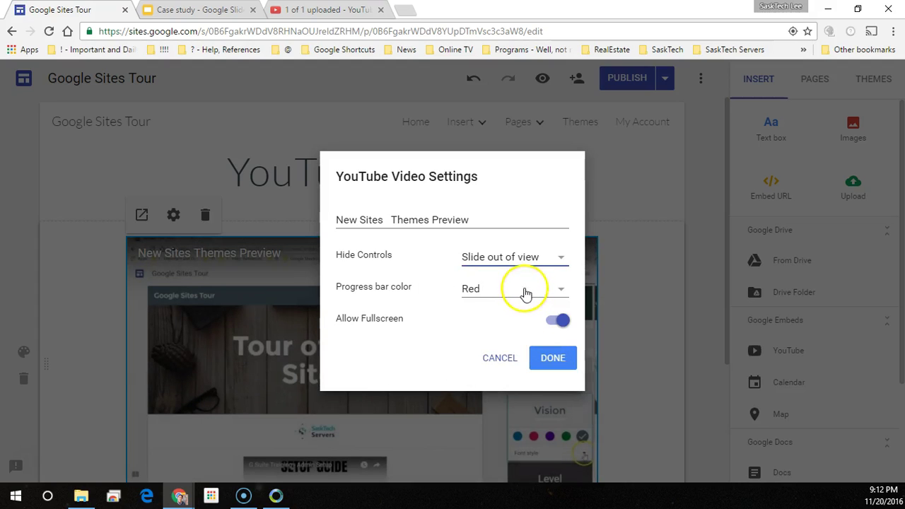
click(527, 290)
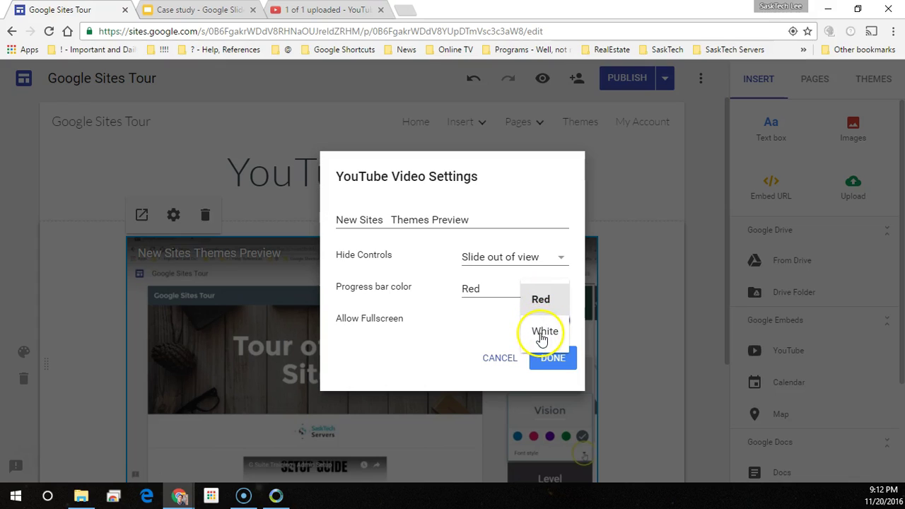
click(484, 331)
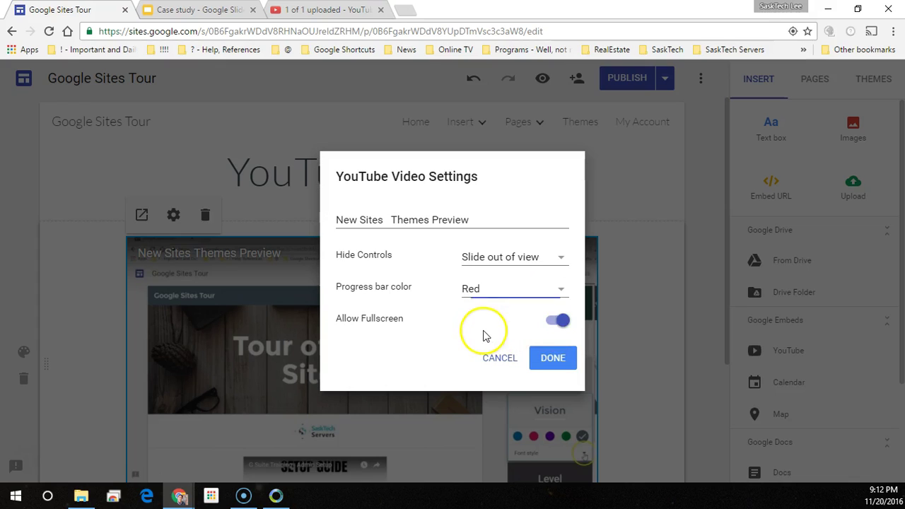
click(558, 320)
click(559, 361)
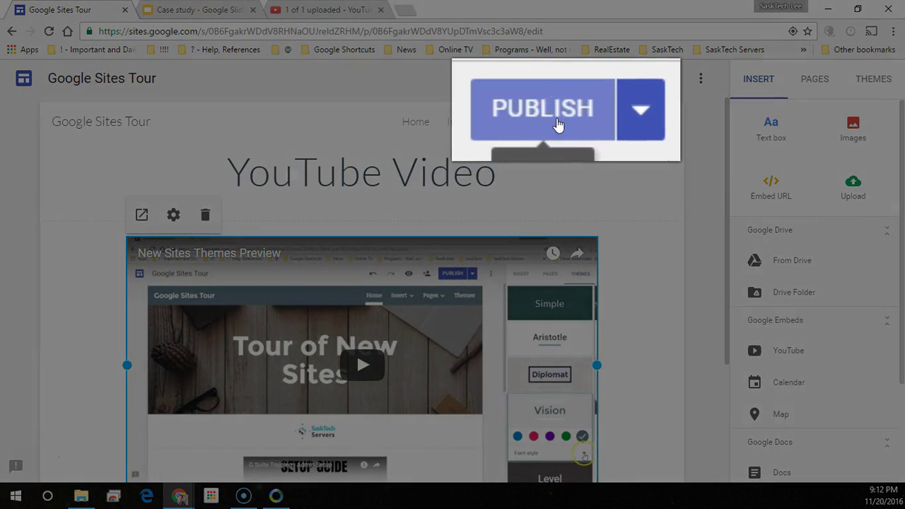
Step: Publish the Google Sites Tour site and preview the YouTube Video page with its embedded video
click(633, 81)
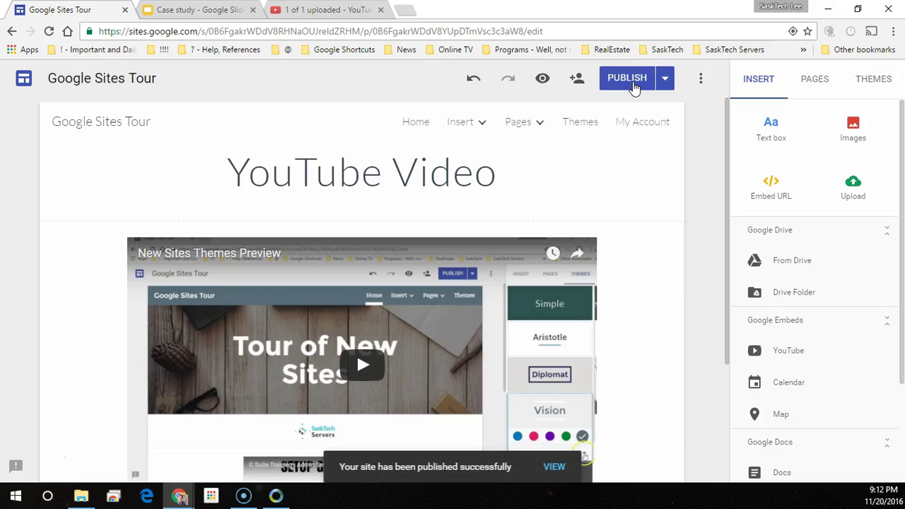
click(544, 81)
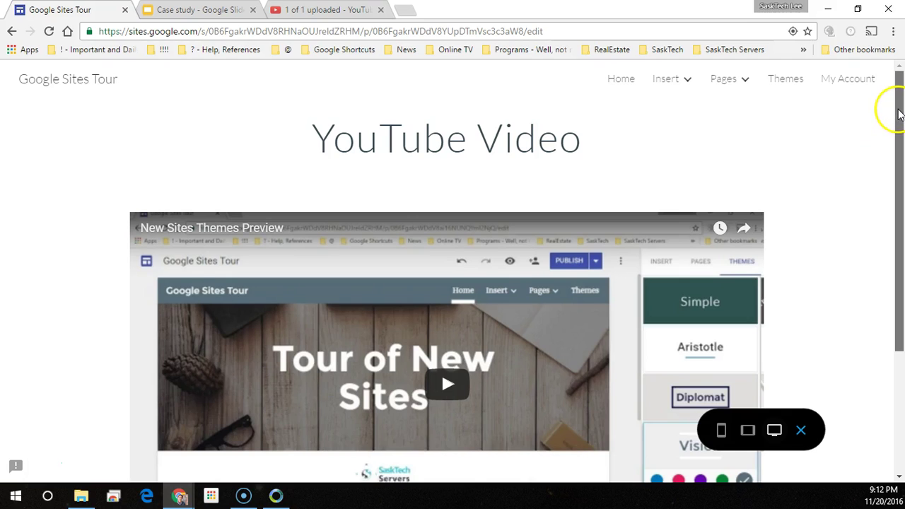
drag(899, 114, 893, 94)
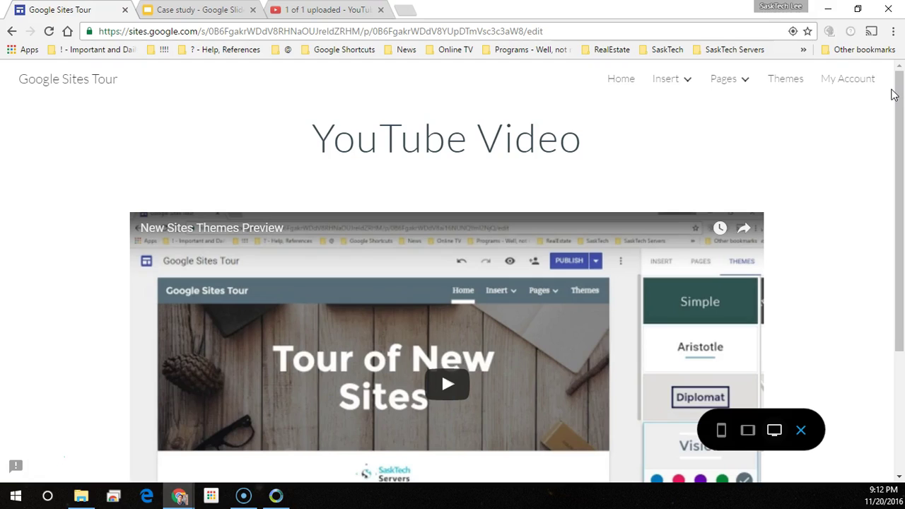
Step: Load the published Google Sites Tour site in a new incognito window
click(893, 31)
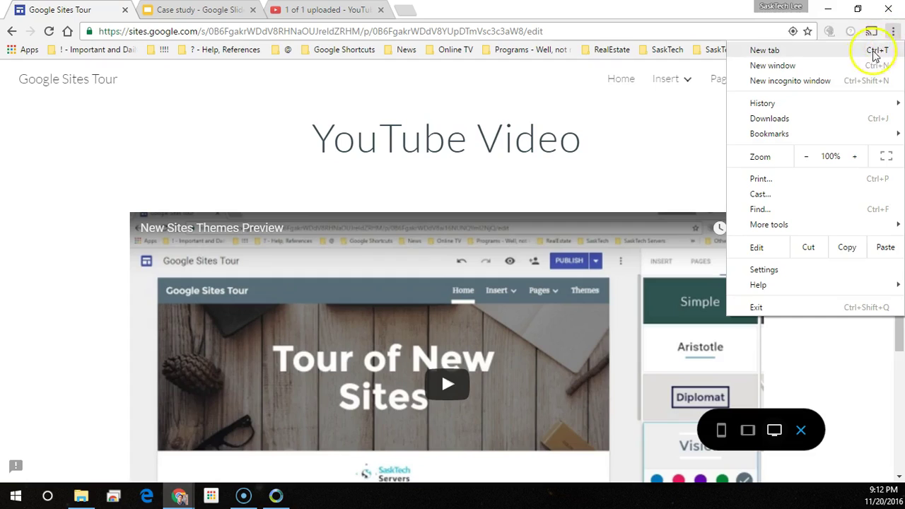
click(789, 80)
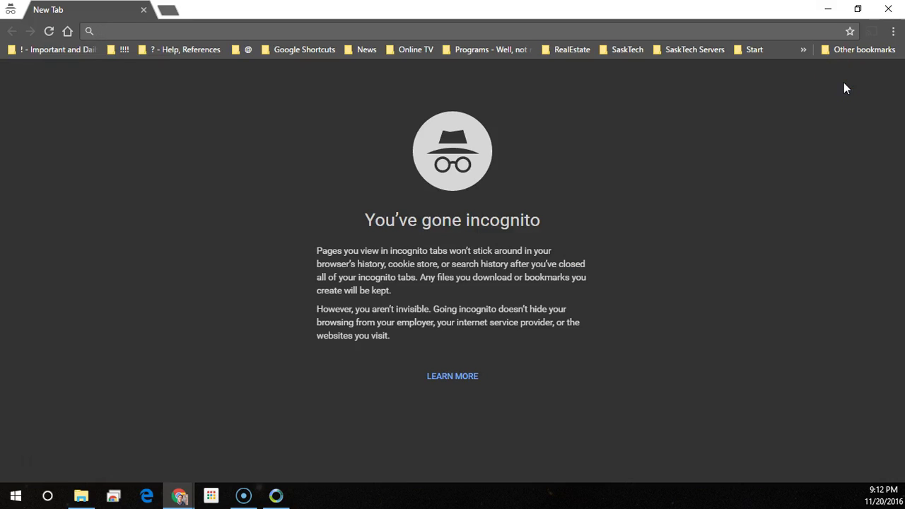
text(newsites.sasktech.net)
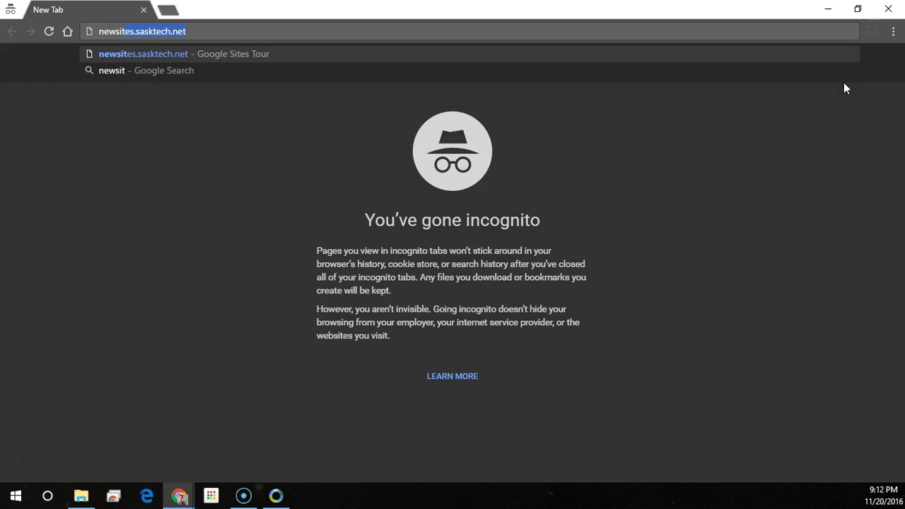
key(Return)
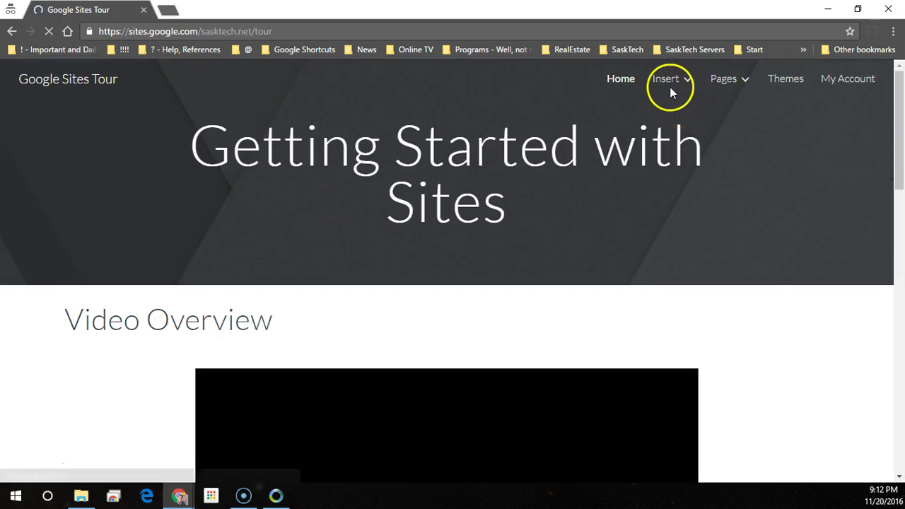
Step: View the site's YouTube Video page, which asks visitors to sign in, then close the incognito window
mouse_move(671, 90)
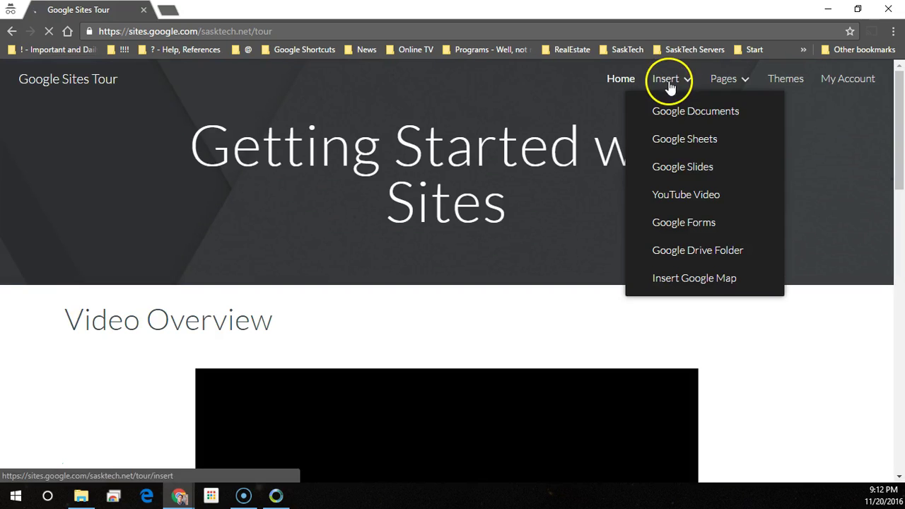
click(688, 198)
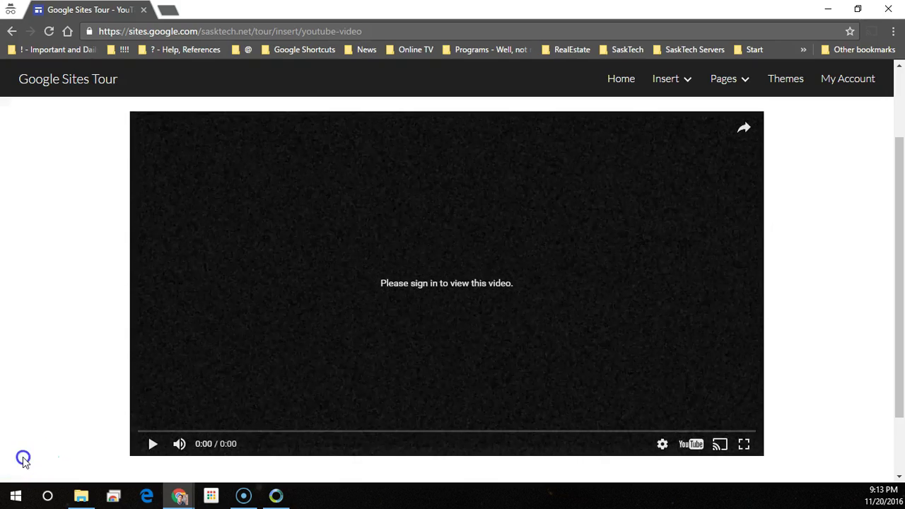
click(888, 9)
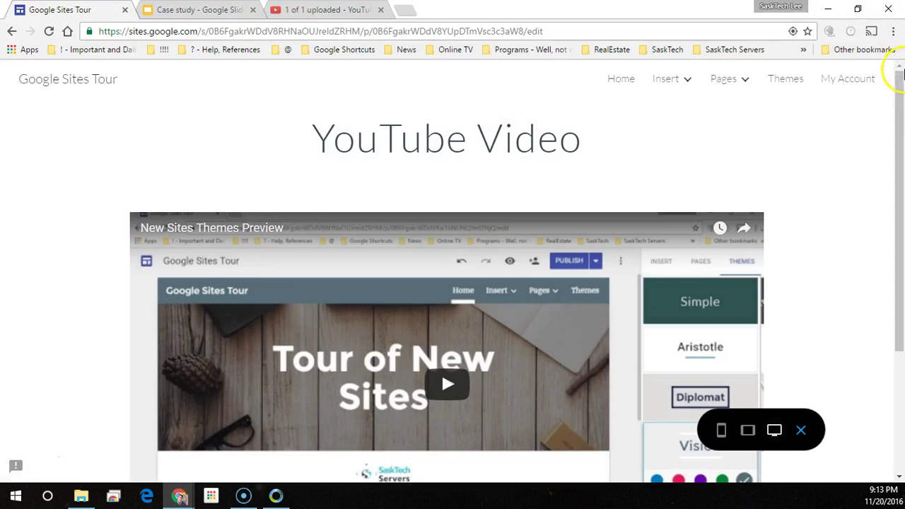
Step: Go to the SaskTech Servers channel page through My channel in YouTube's guide sidebar
drag(896, 88, 902, 167)
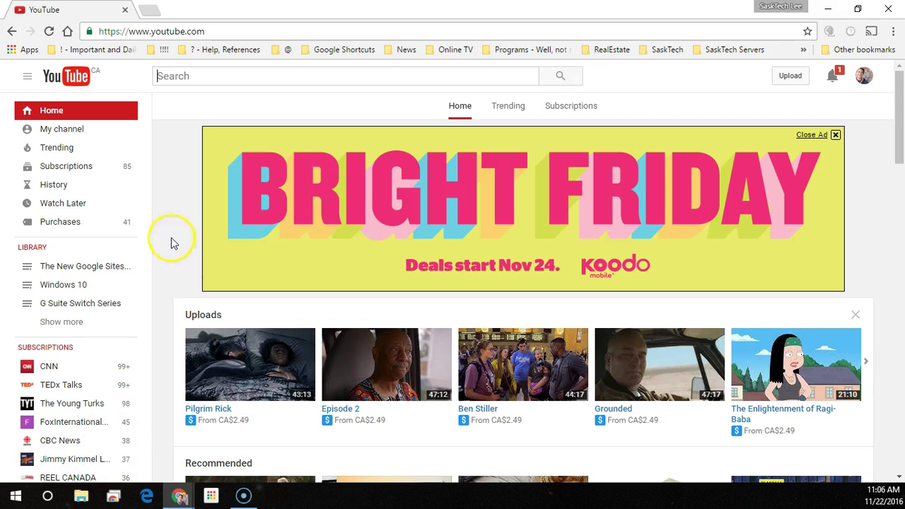
click(27, 78)
click(26, 79)
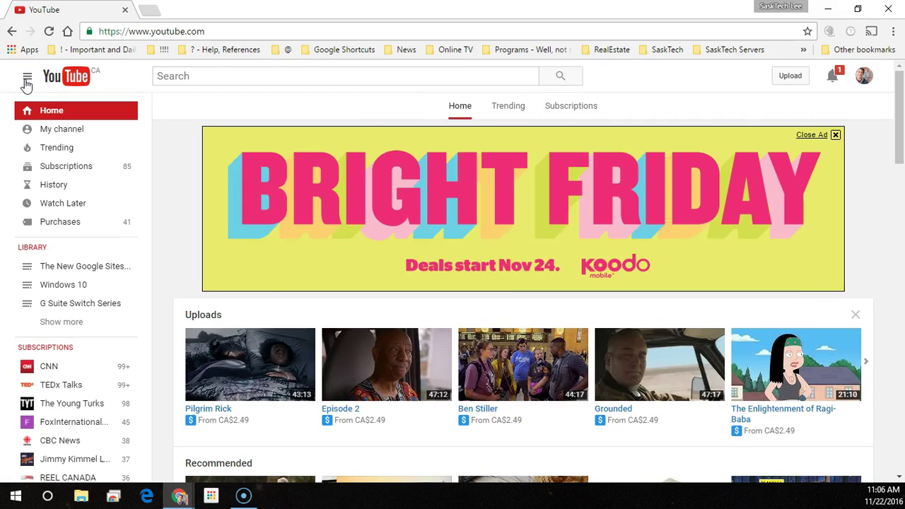
click(81, 138)
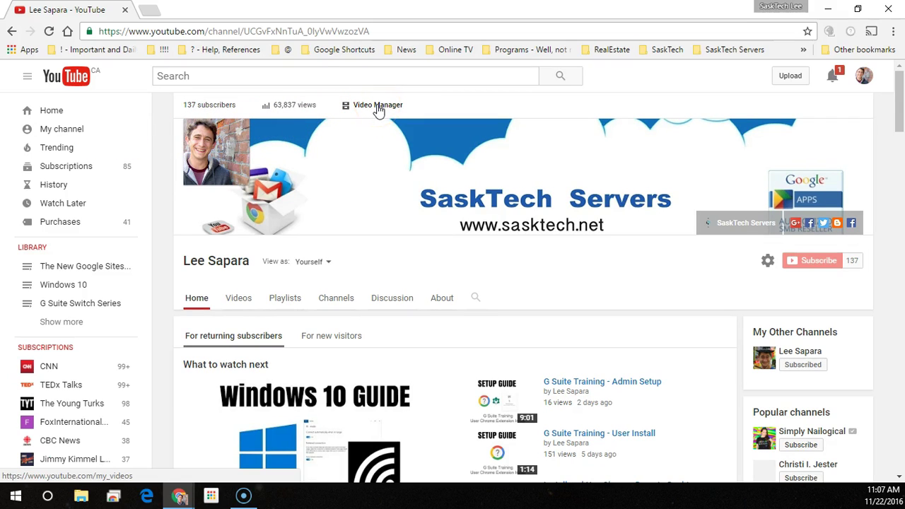
Step: In Video Manager, bring up Info & Settings for the private 'Insert Google Slides to New Google Sites' video
click(378, 110)
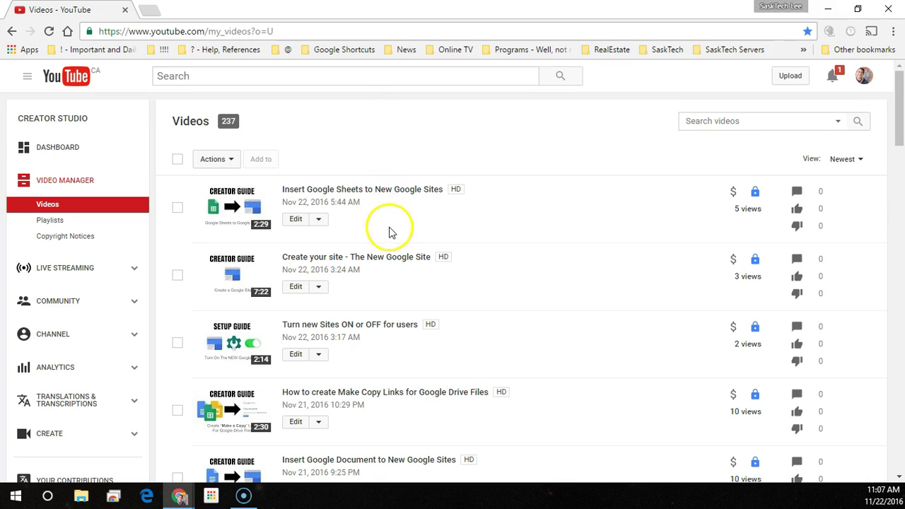
scroll(393, 233, down, 3)
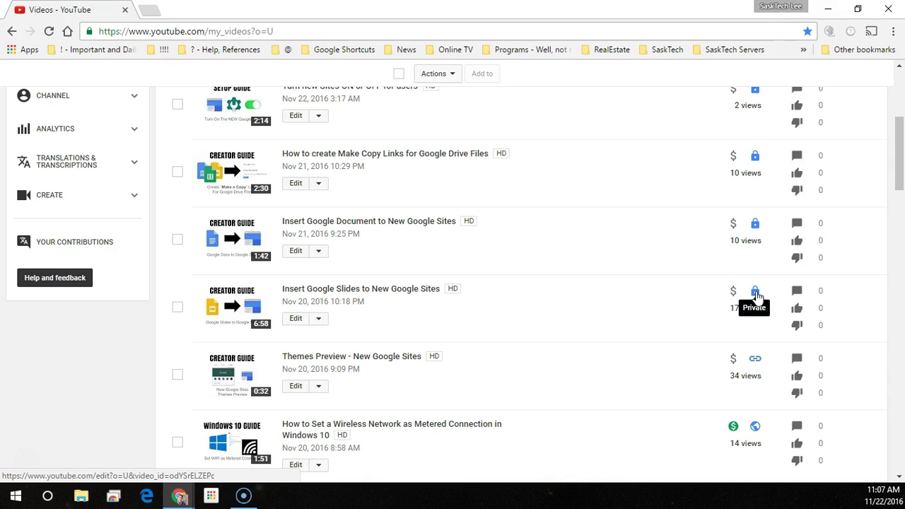
click(757, 296)
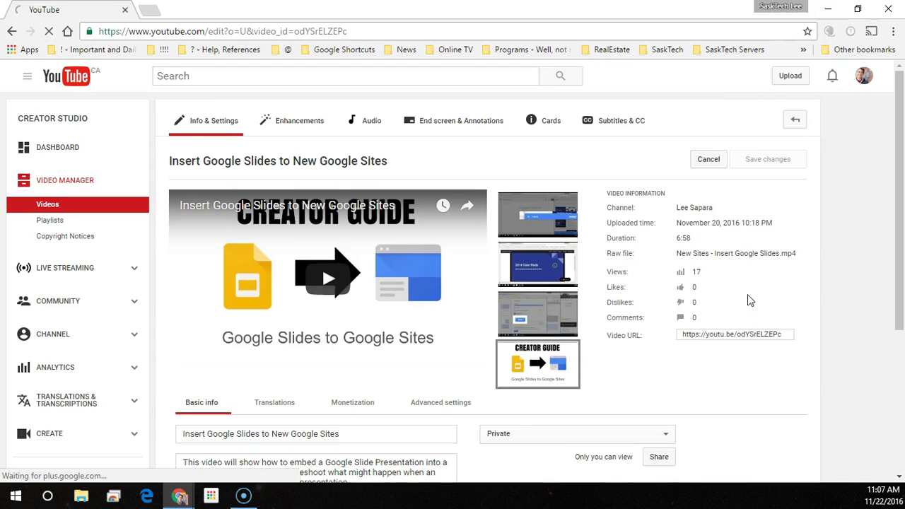
Step: Switch the 'Insert Google Slides to New Google Sites' video from Private to Unlisted and save
scroll(747, 294, down, 3)
click(628, 210)
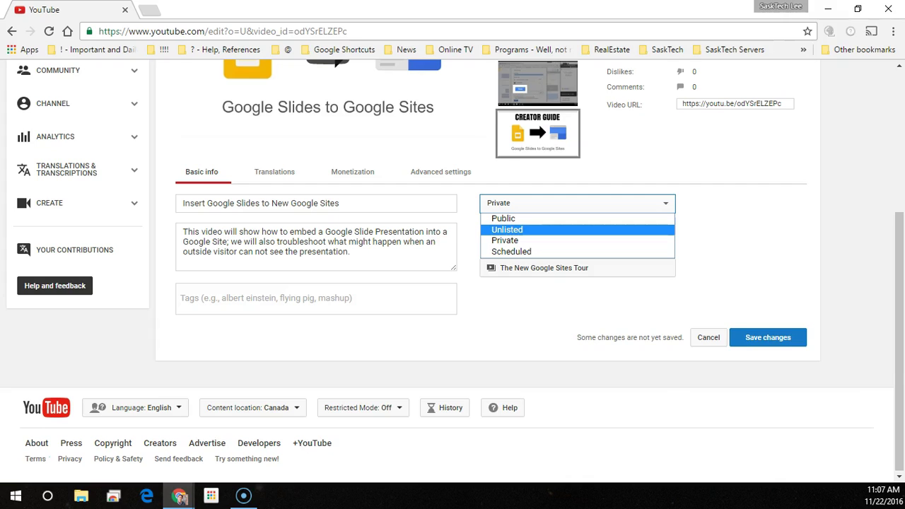
click(506, 230)
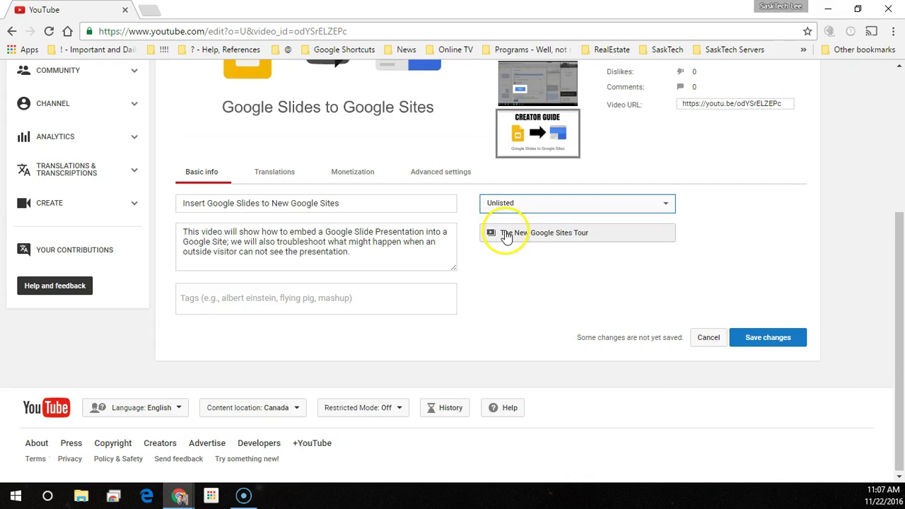
click(750, 343)
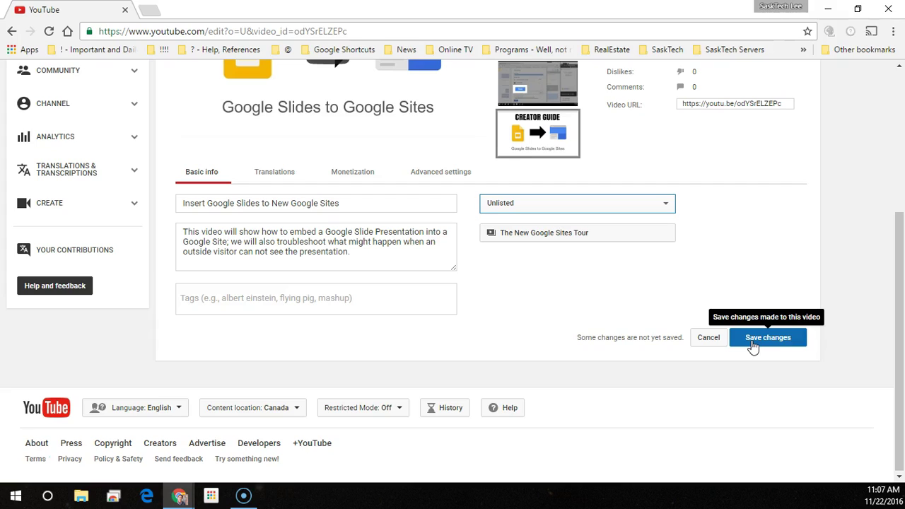
click(753, 346)
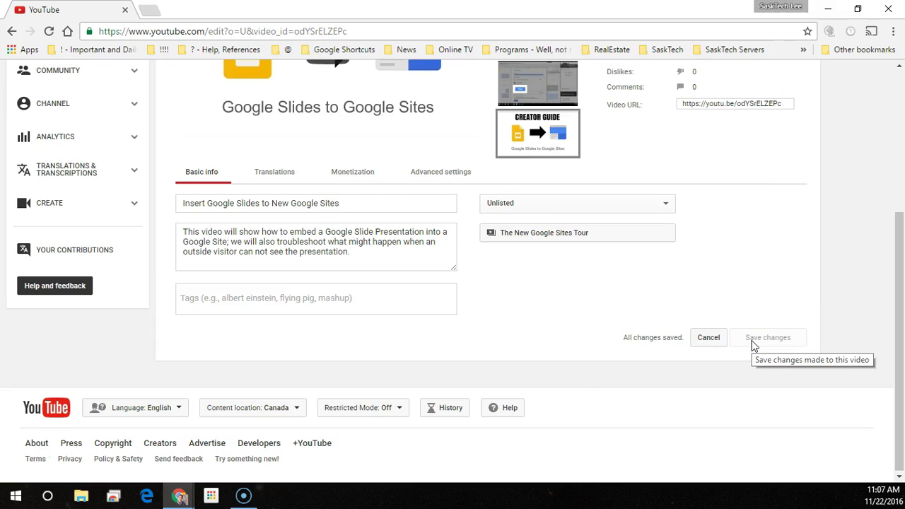
scroll(753, 345, up, 4)
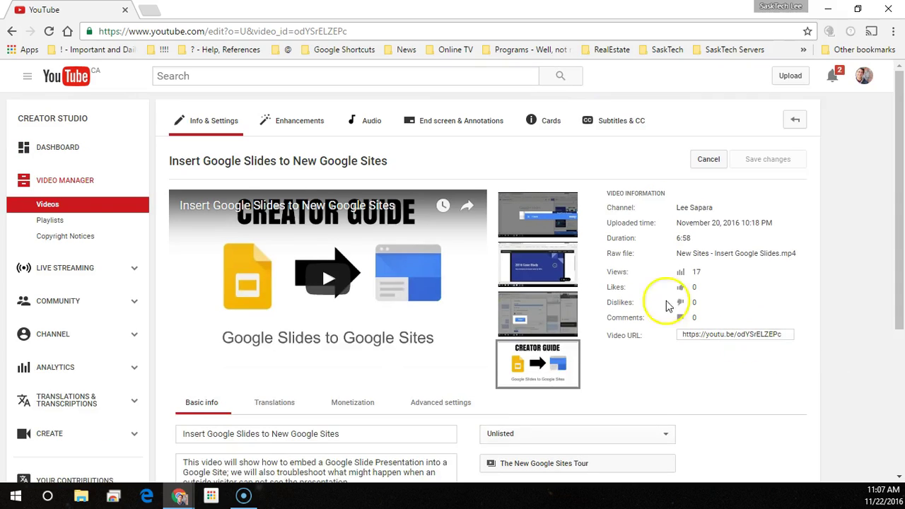
Step: Select the Sheets, Create your site, Turn new Sites ON/OFF, Make Copy Links and Document videos and choose Unlisted privacy
click(54, 207)
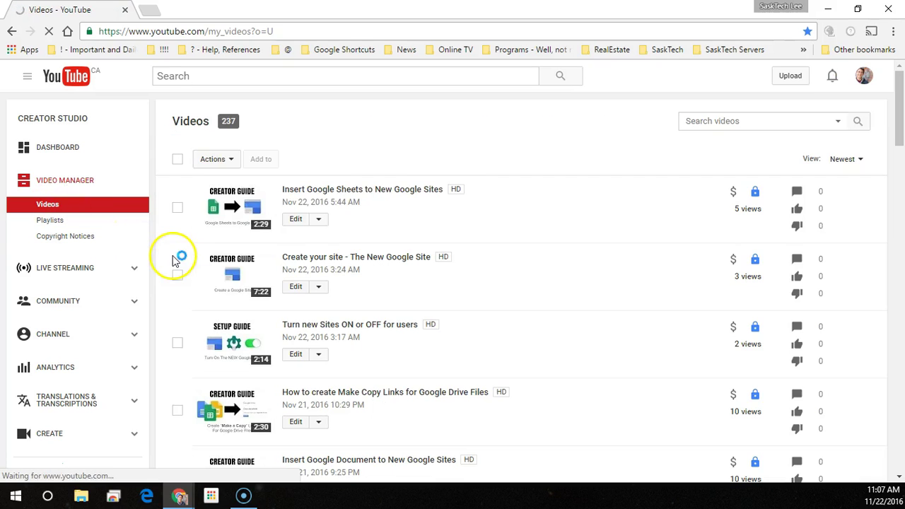
click(177, 209)
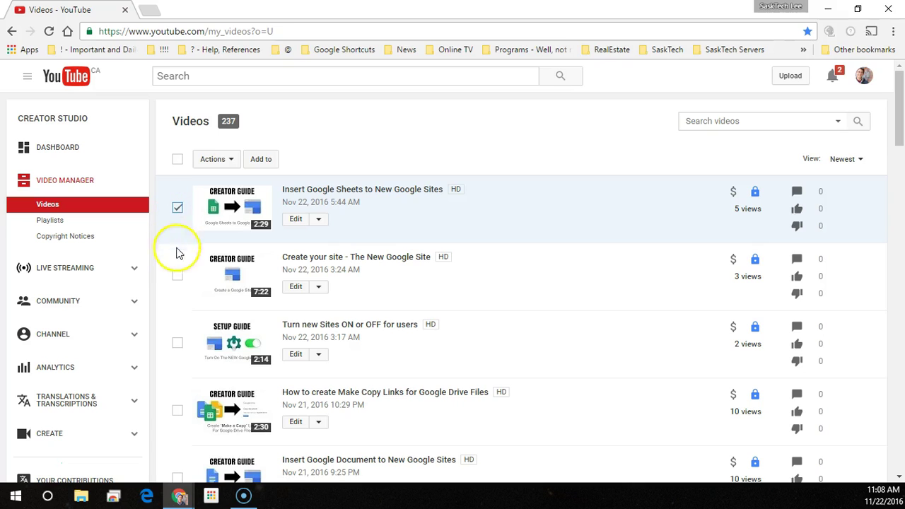
click(177, 275)
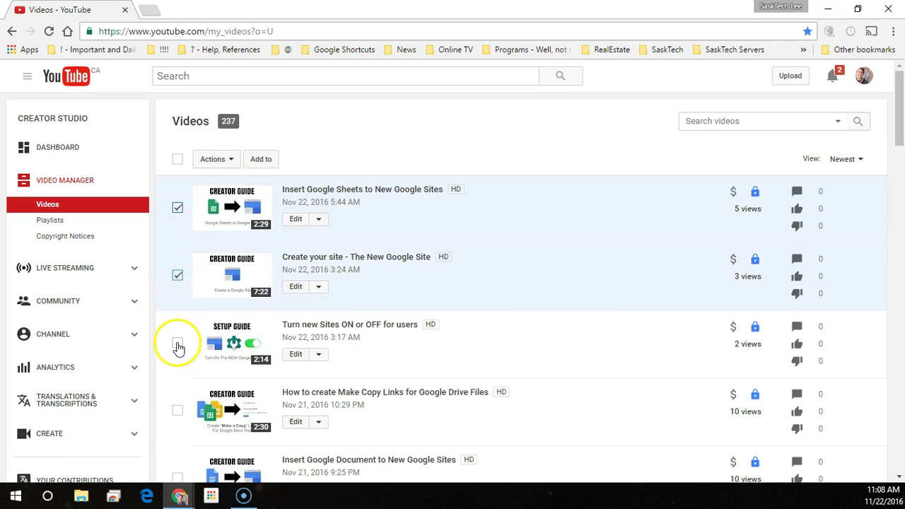
click(177, 345)
click(177, 412)
scroll(177, 416, down, 3)
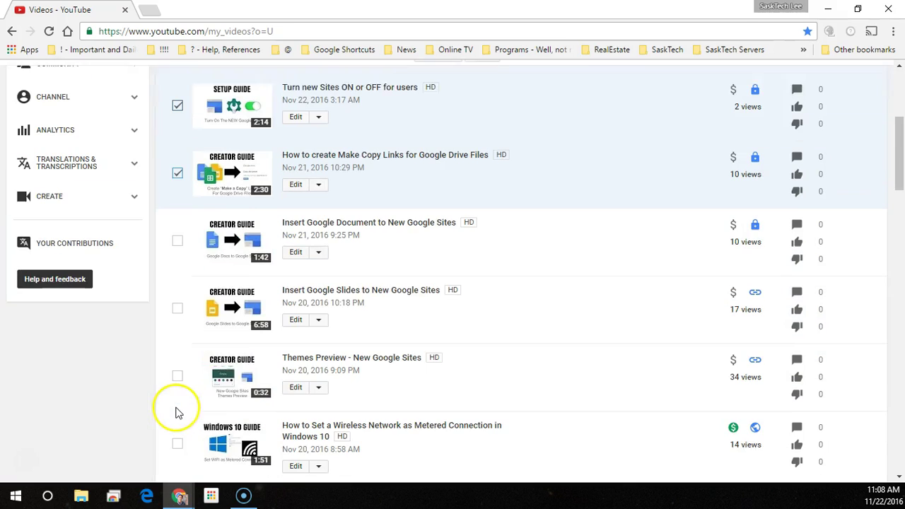
click(178, 242)
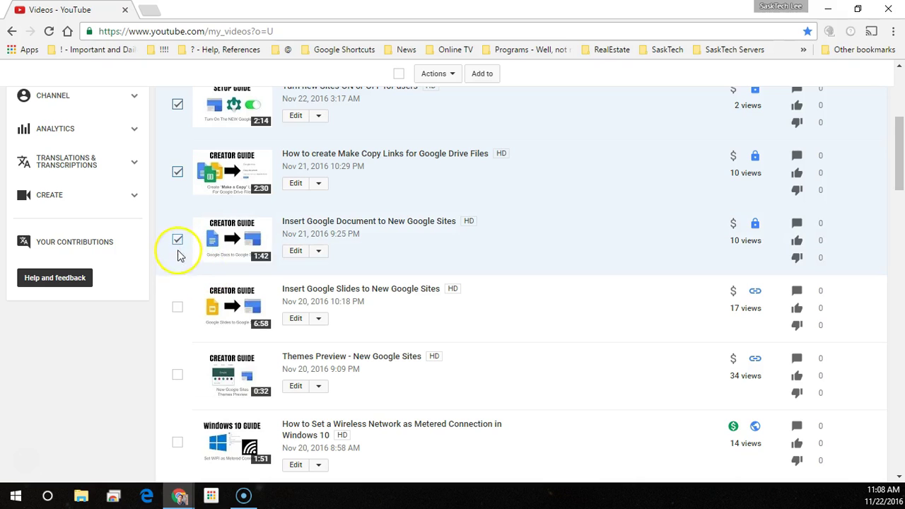
scroll(185, 268, up, 3)
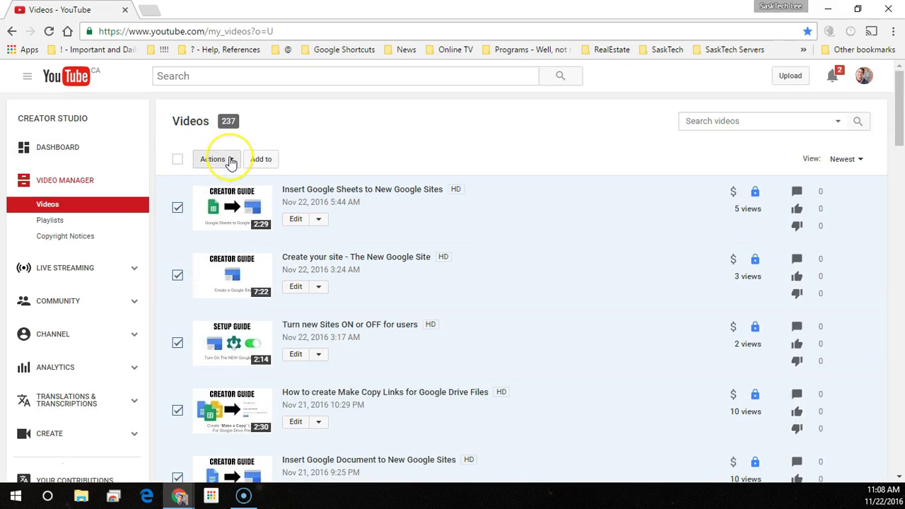
click(230, 160)
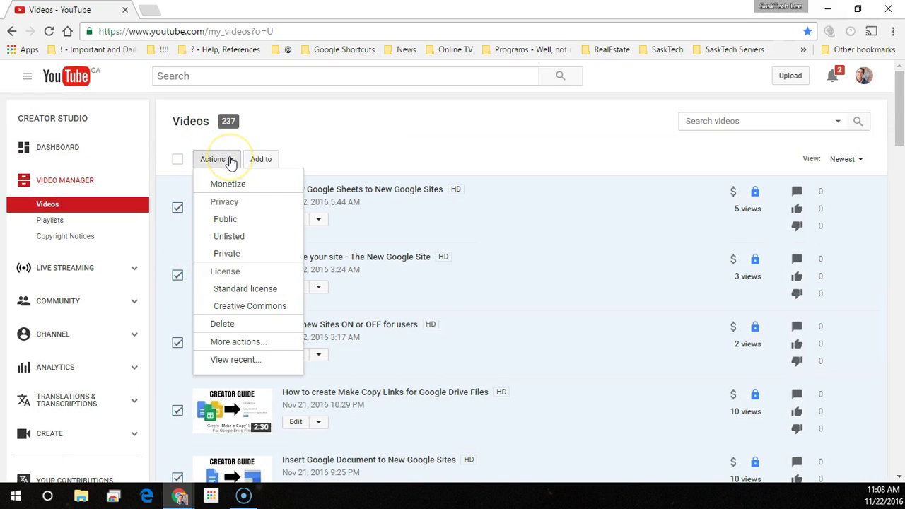
click(239, 245)
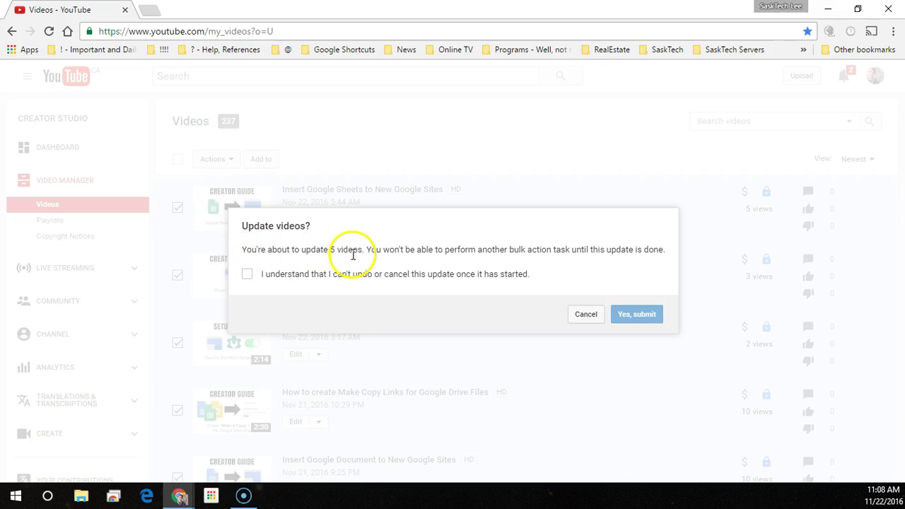
Step: Acknowledge the cannot-be-undone warning and submit the bulk Unlisted update for all five videos
click(247, 276)
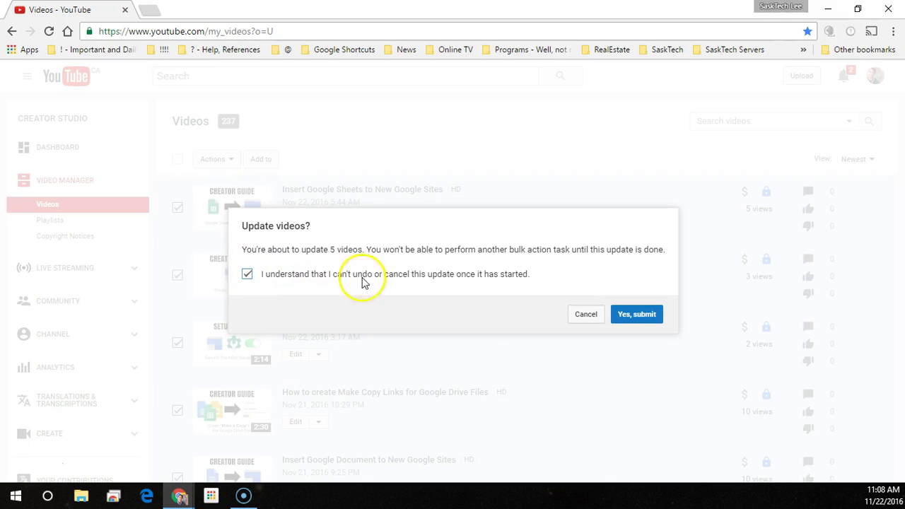
click(637, 319)
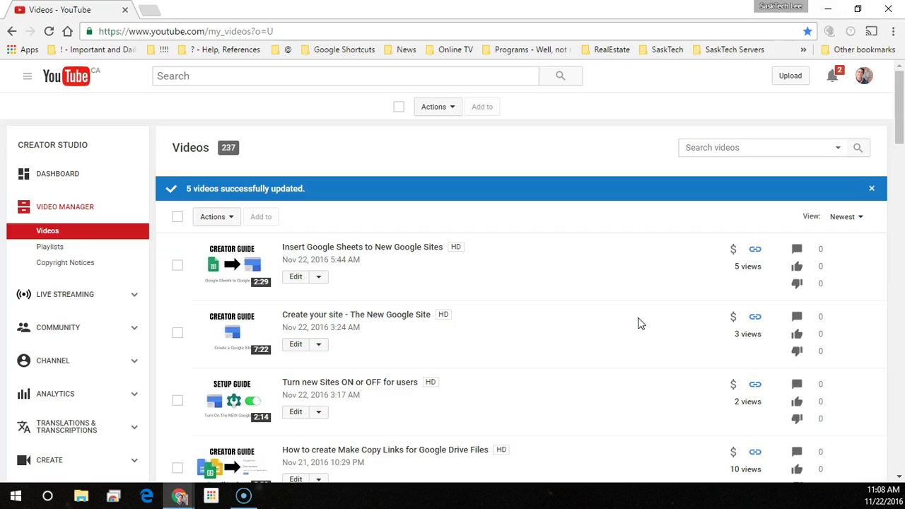
click(23, 460)
click(893, 31)
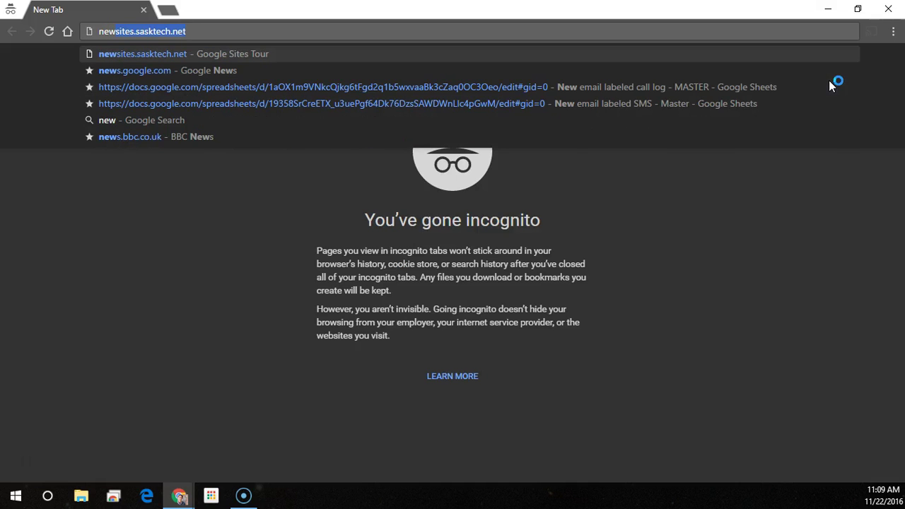
Step: Load newsites.sasktech.net signed out and view the YouTube Videos page showing the Themes Preview embed
key(Return)
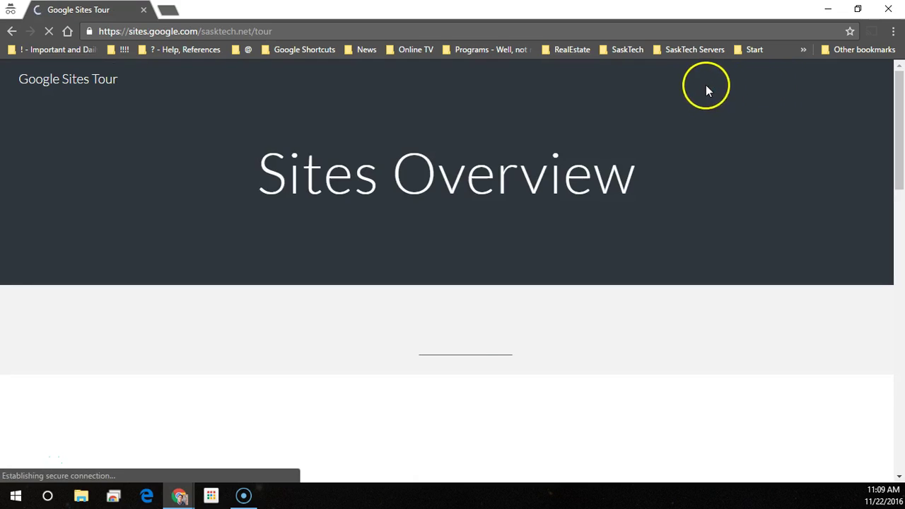
mouse_move(666, 80)
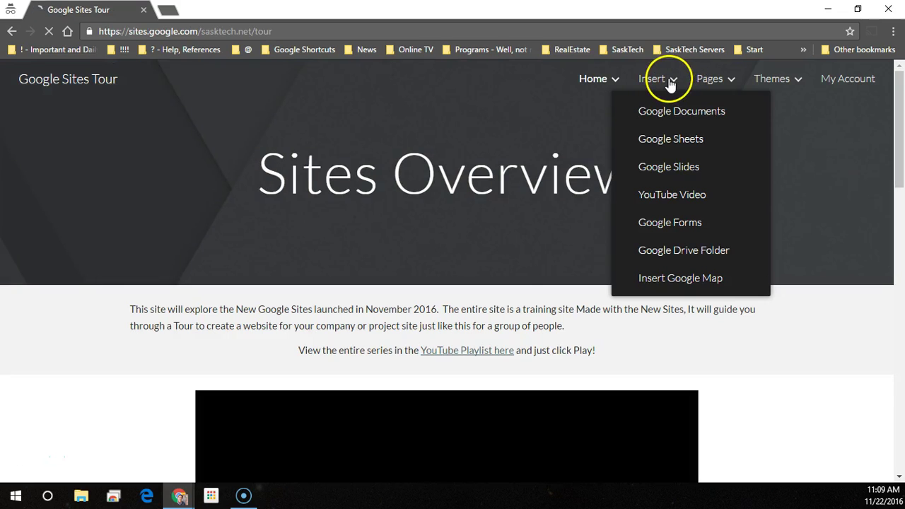
click(667, 201)
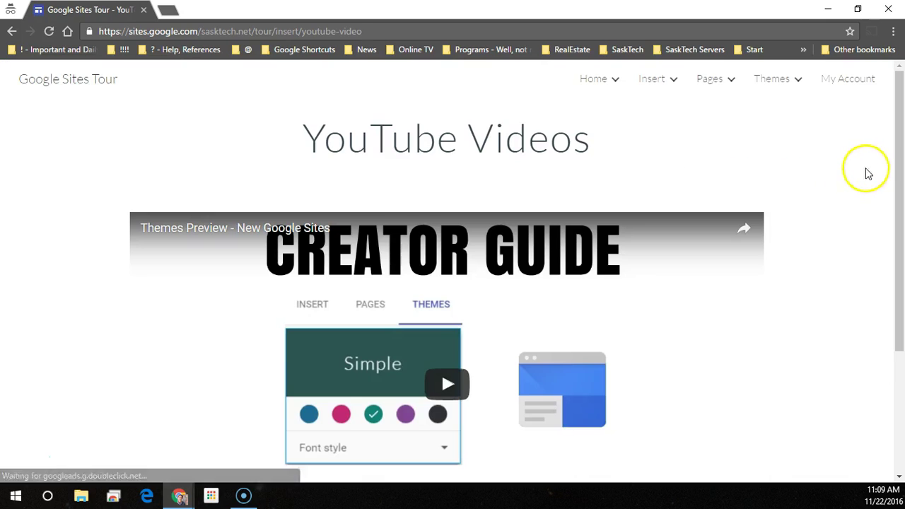
drag(895, 121, 895, 199)
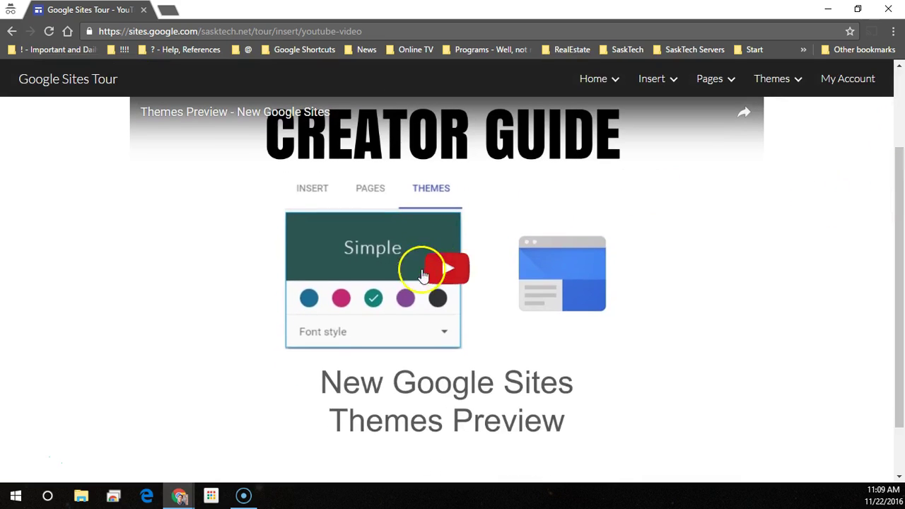